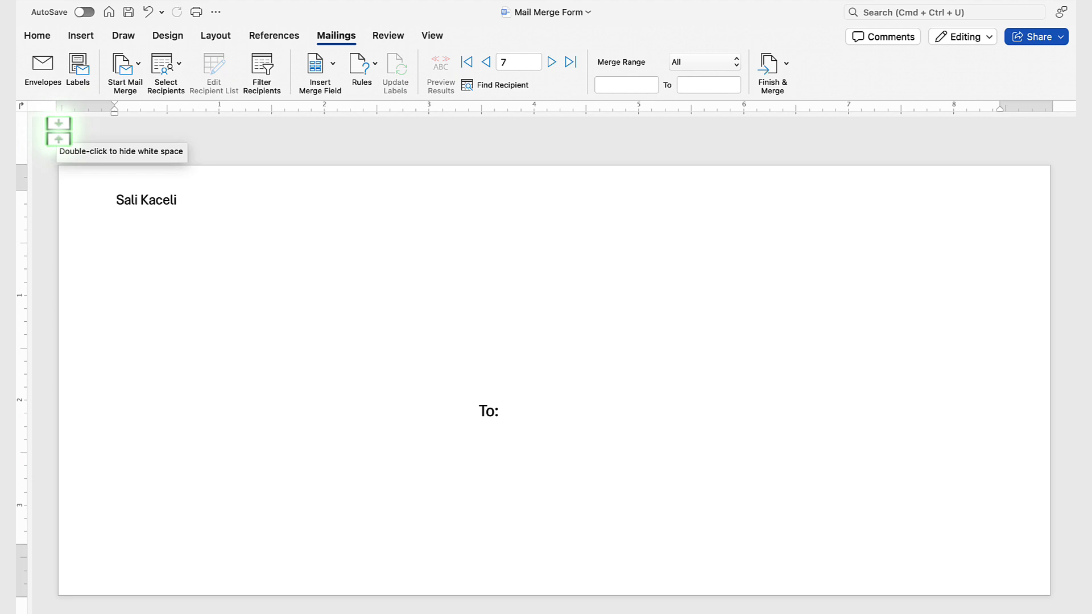
# Switch to the Customer List for Mail Merge workbook in Excel and examine the column headings in row 1.
pyautogui.hotkey('ctrl', 'Right')
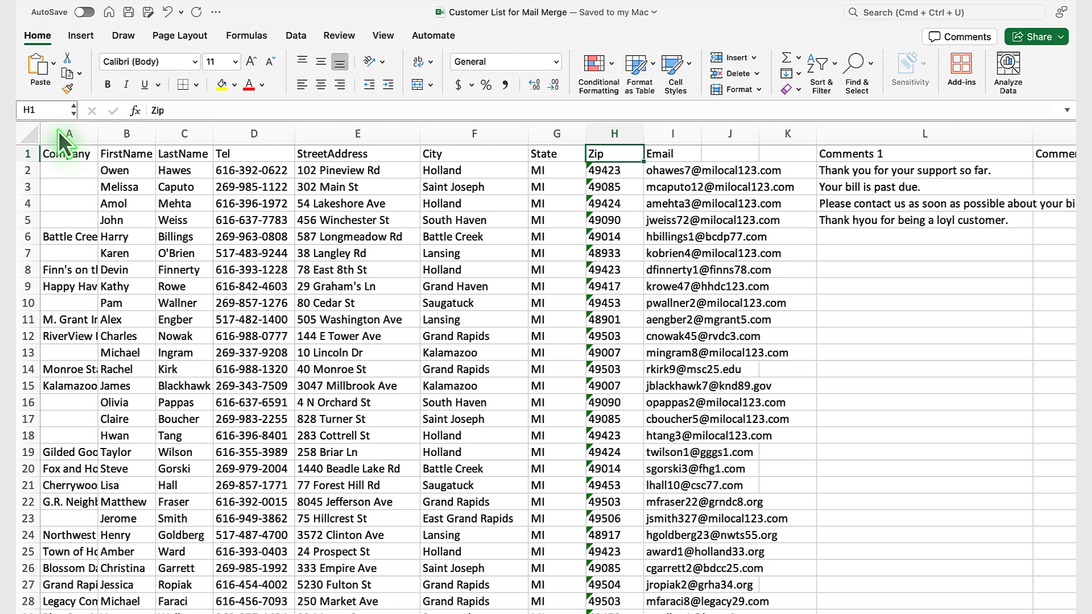
pyautogui.click(33, 154)
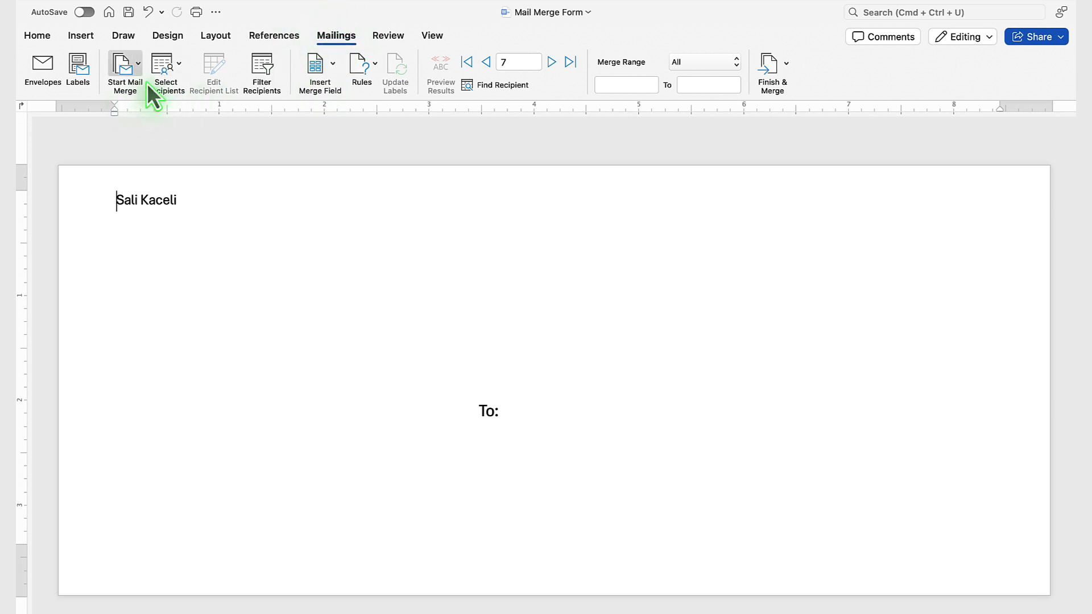
# In the Mail Merge Form document in Word, start an envelope mail merge with the existing delivery and return addresses, accepting replacement of the current contents.
pyautogui.click(138, 65)
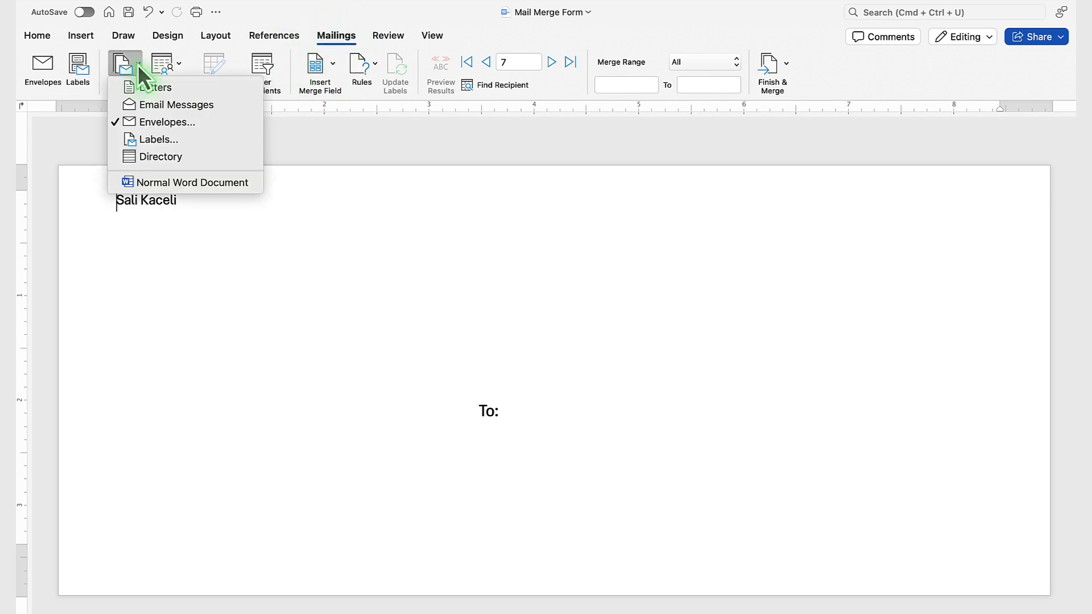
pyautogui.click(149, 121)
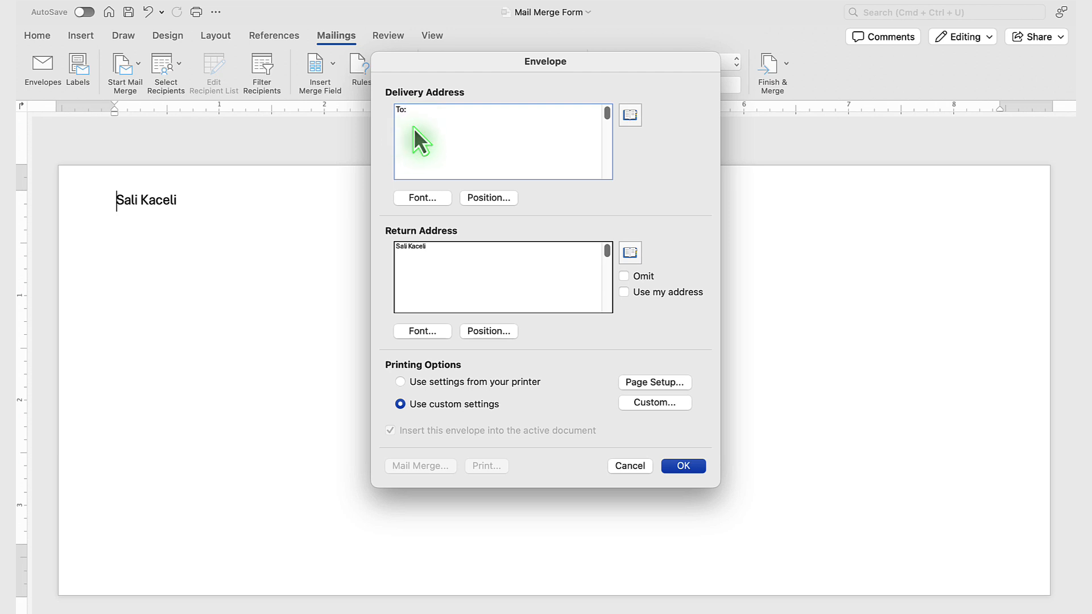
pyautogui.click(462, 267)
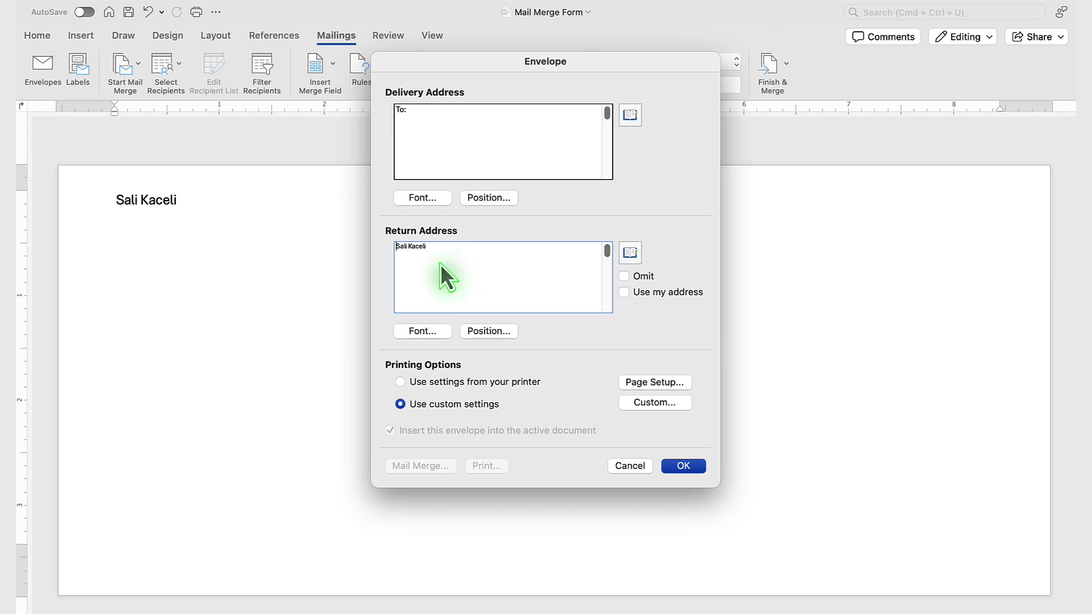
pyautogui.click(678, 467)
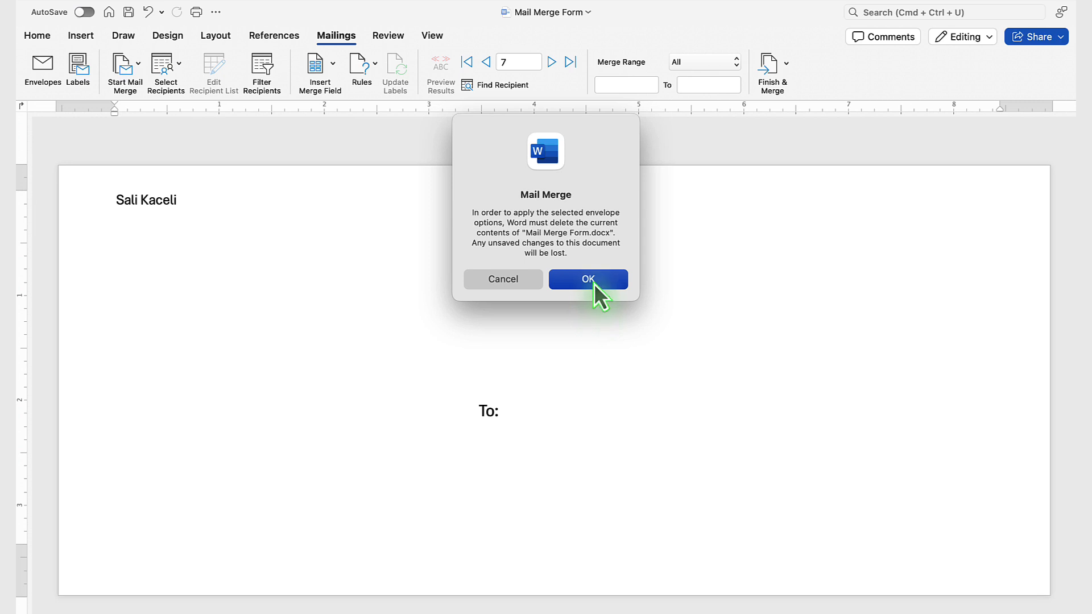
pyautogui.click(594, 284)
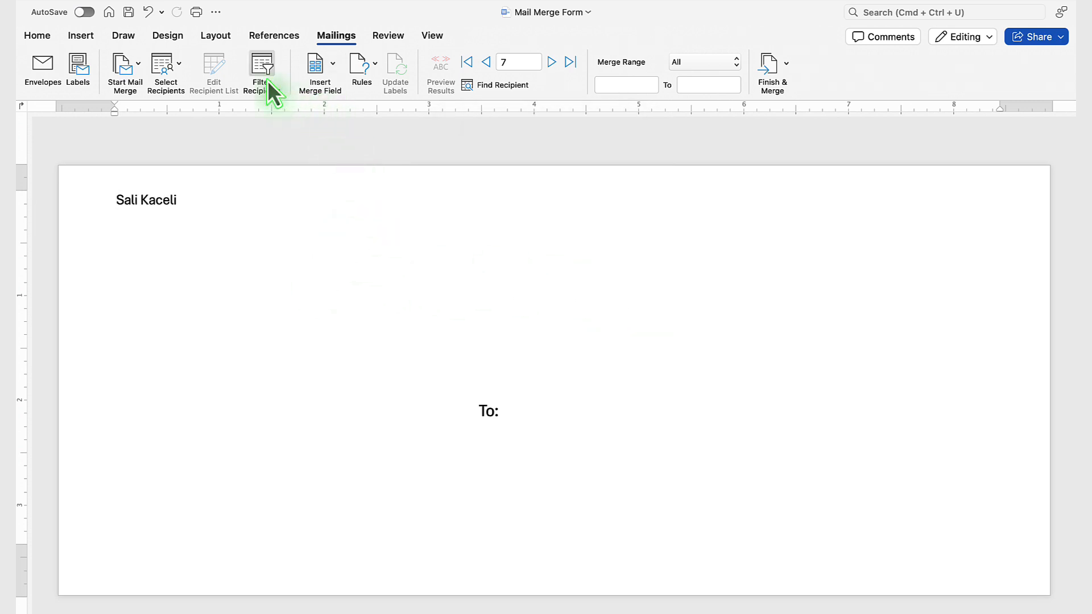
# Use Customer List for Mail Merge.xlsx as the existing recipient list, taking the entire customers worksheet.
pyautogui.click(178, 63)
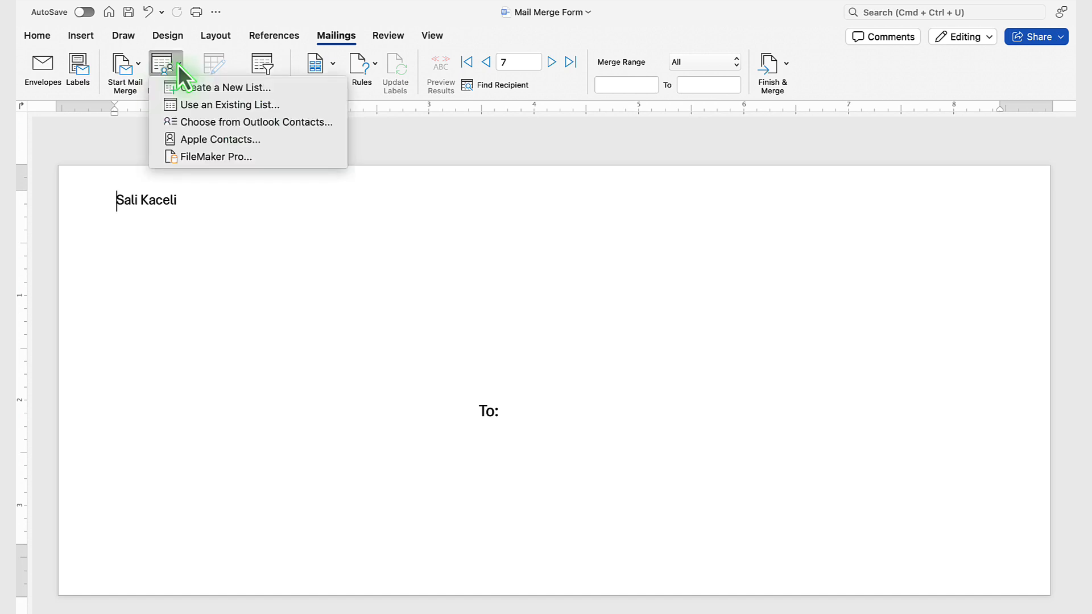
pyautogui.click(251, 106)
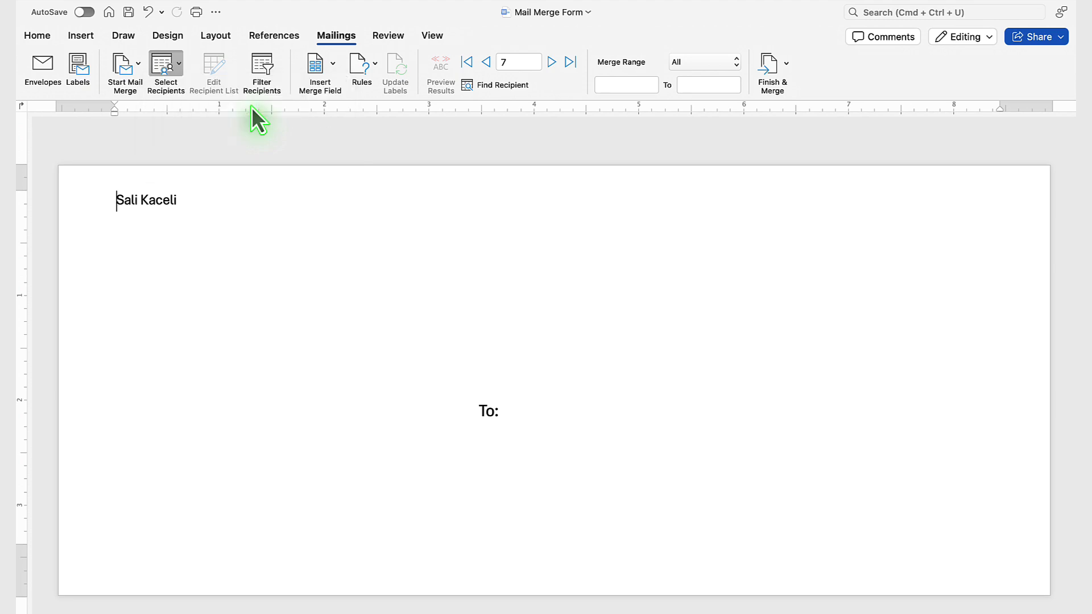
pyautogui.click(391, 189)
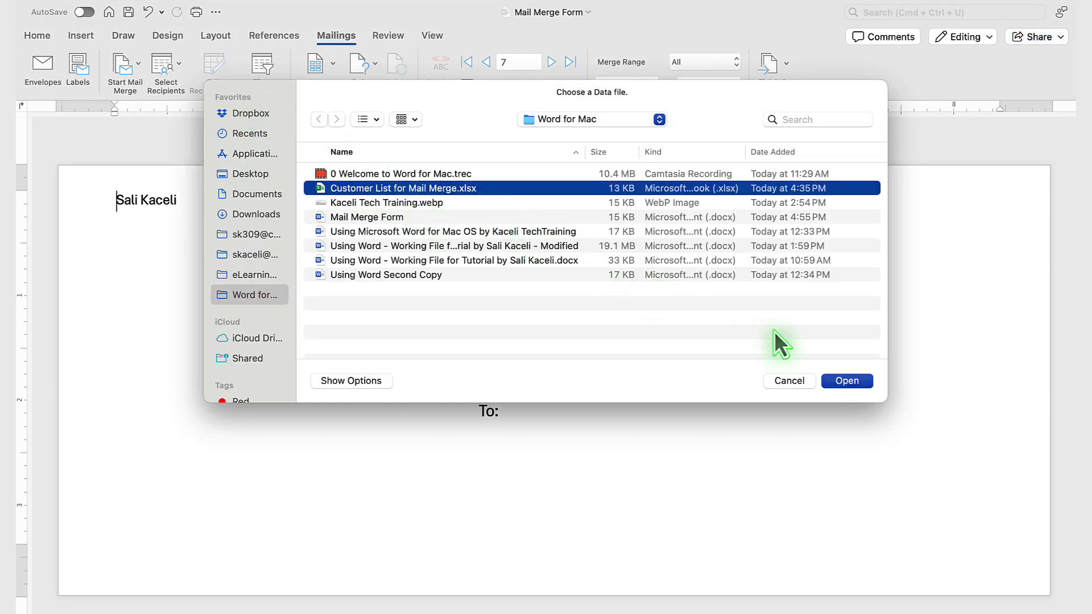
pyautogui.click(845, 381)
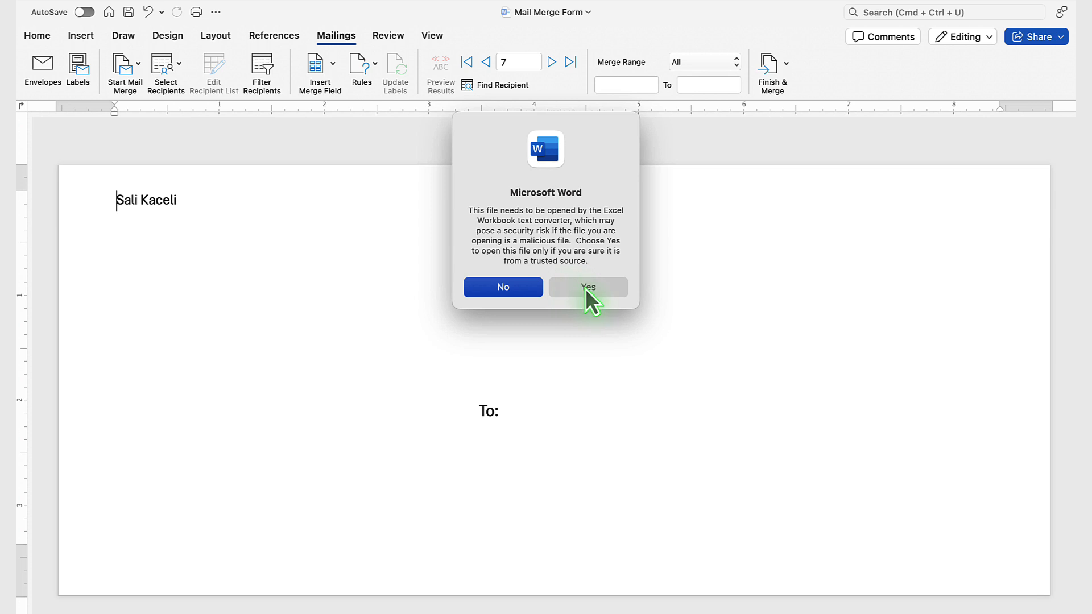
pyautogui.click(585, 288)
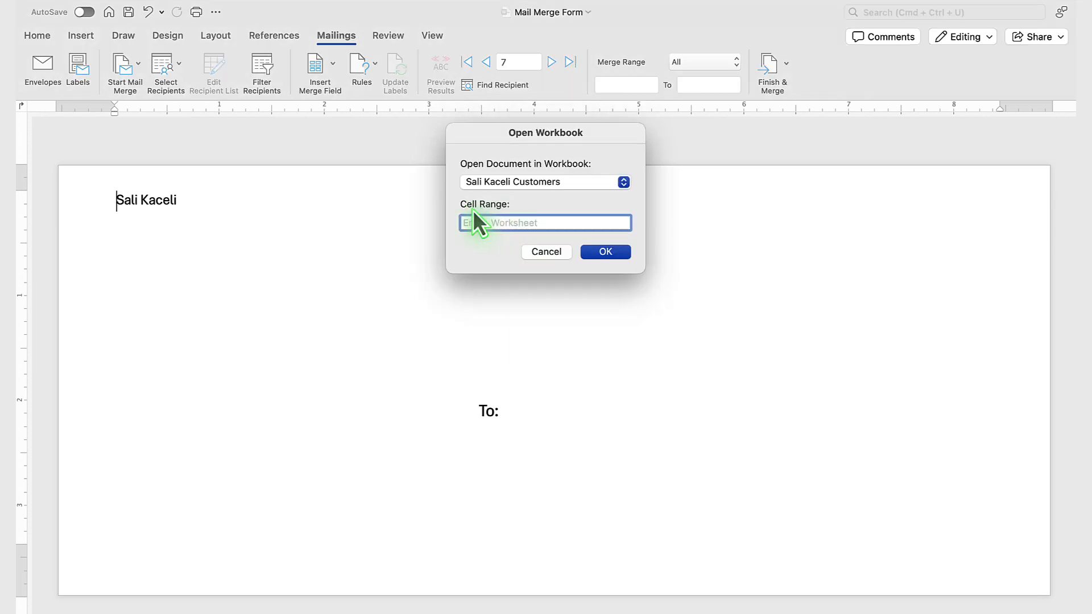
pyautogui.click(606, 253)
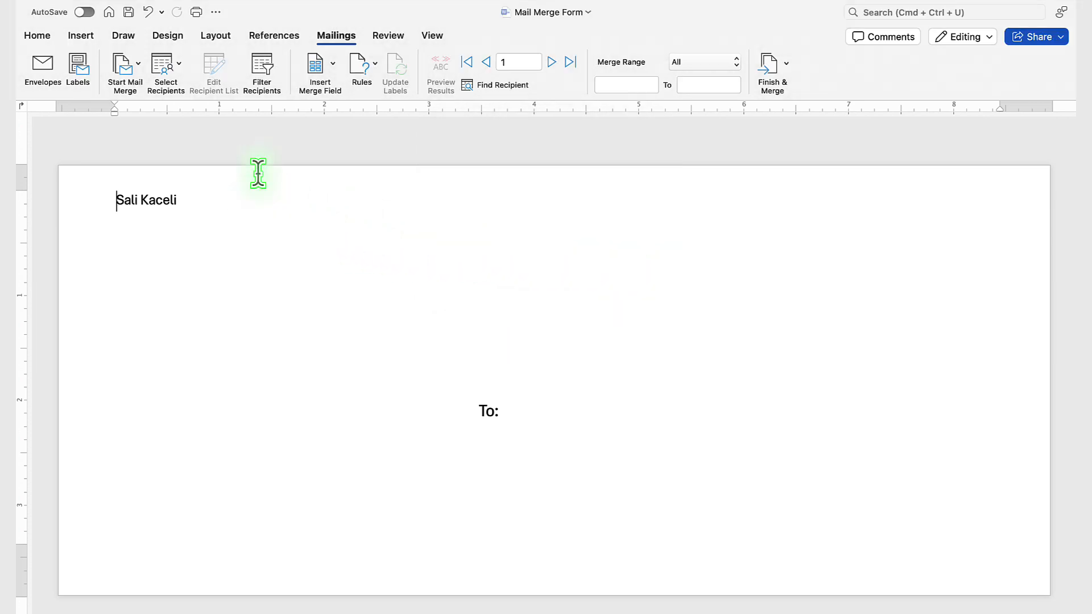
# Examine which fields the recipient filter offers, without applying a filter.
pyautogui.click(261, 70)
pyautogui.click(376, 169)
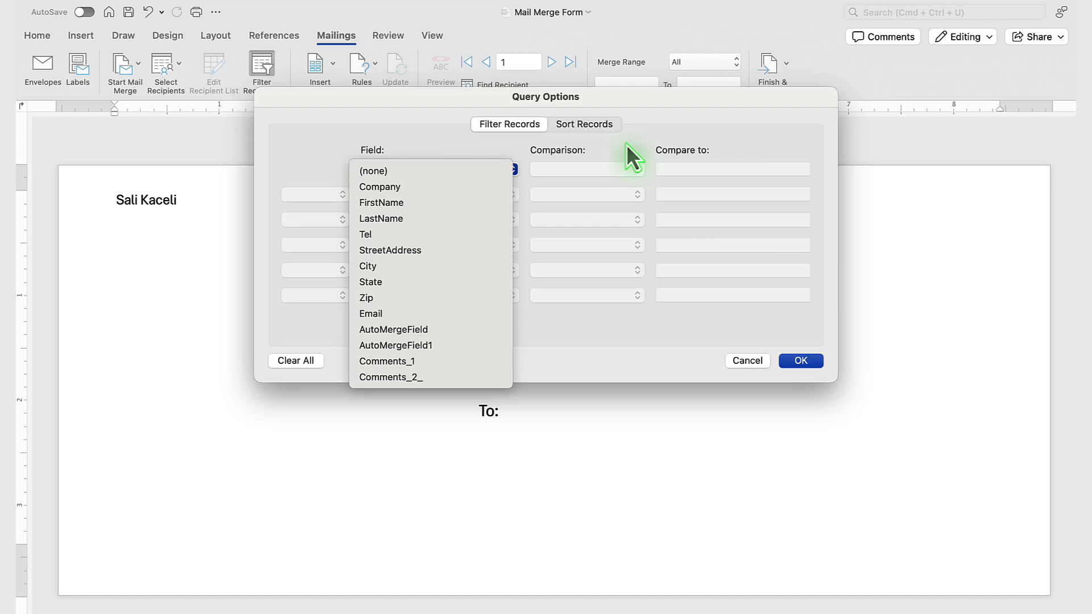
pyautogui.click(644, 300)
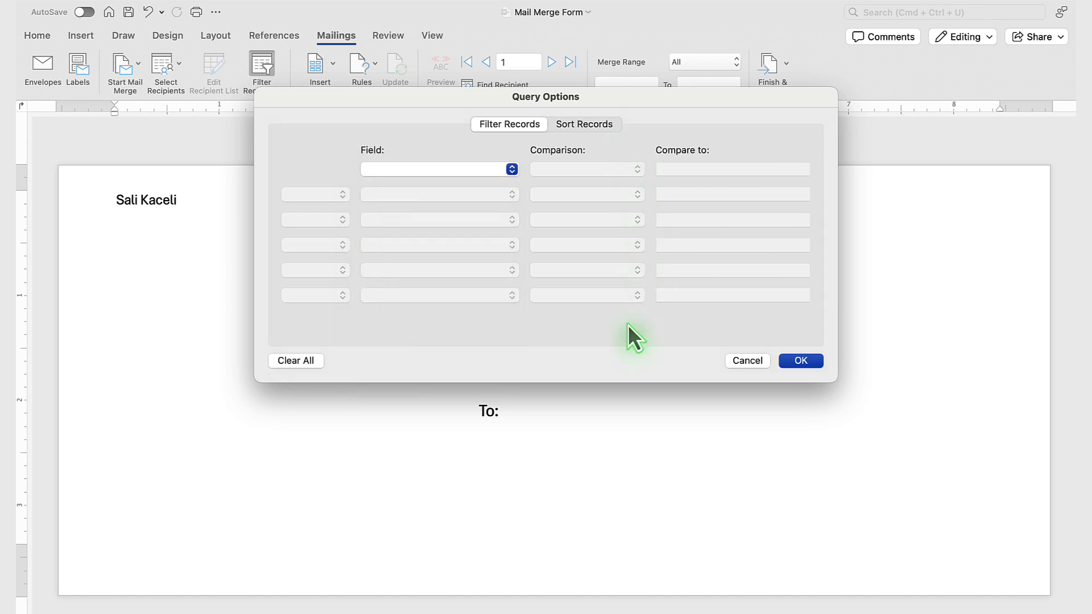
pyautogui.click(744, 362)
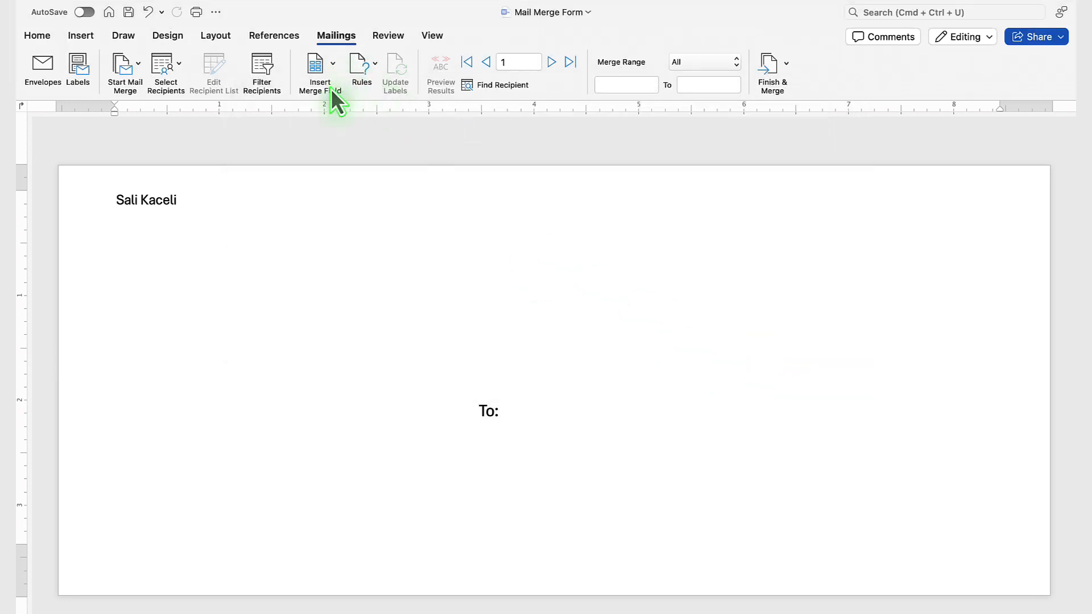
# Insert the FirstName and LastName merge fields after "To:" in the delivery address box, and start a new line below them.
pyautogui.click(528, 409)
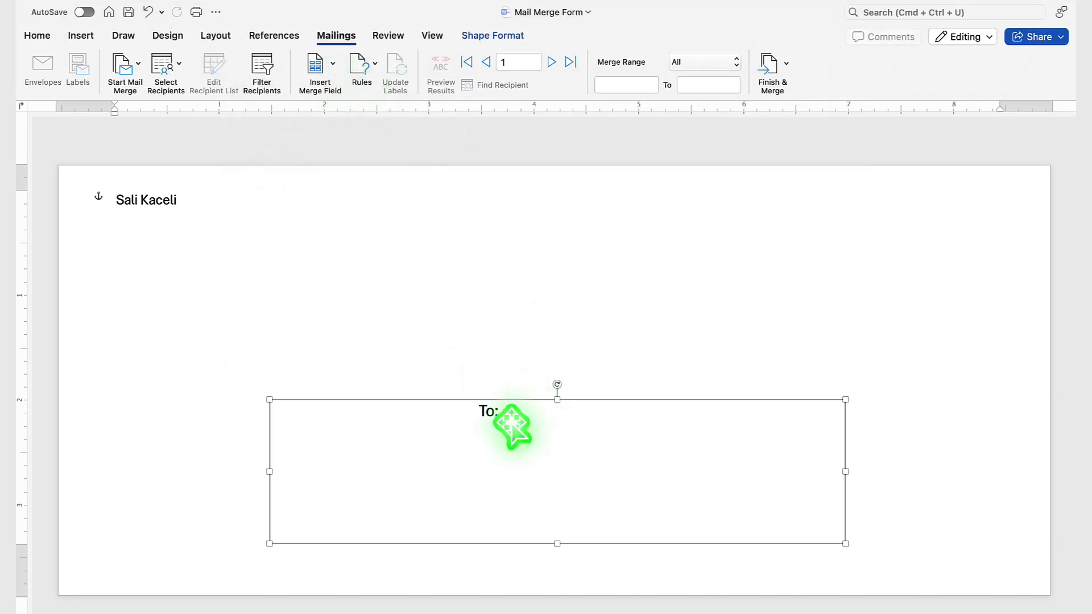
pyautogui.click(512, 418)
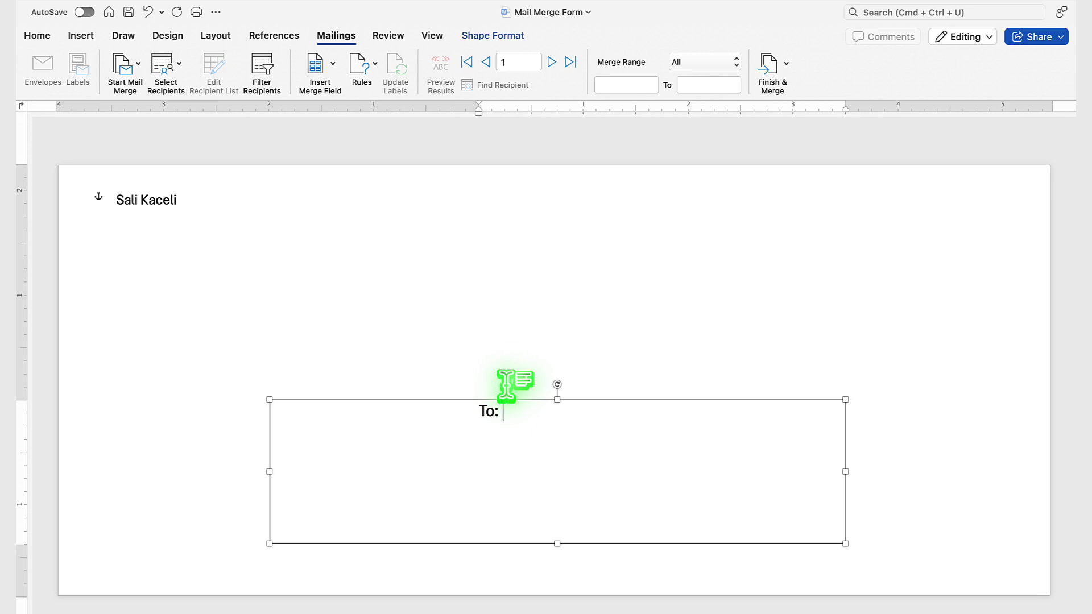
pyautogui.click(332, 76)
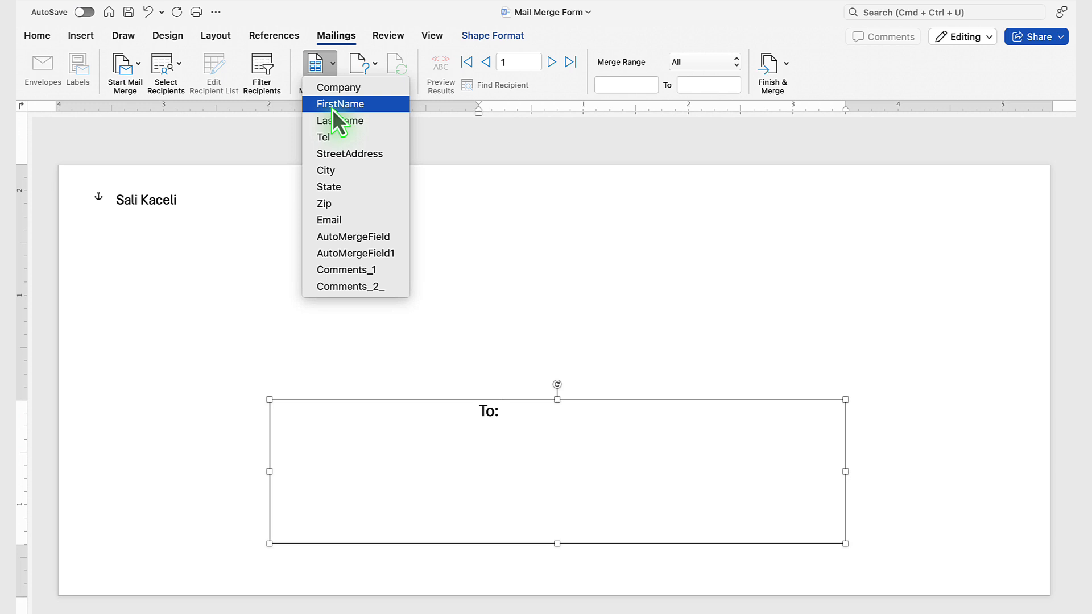
pyautogui.click(332, 108)
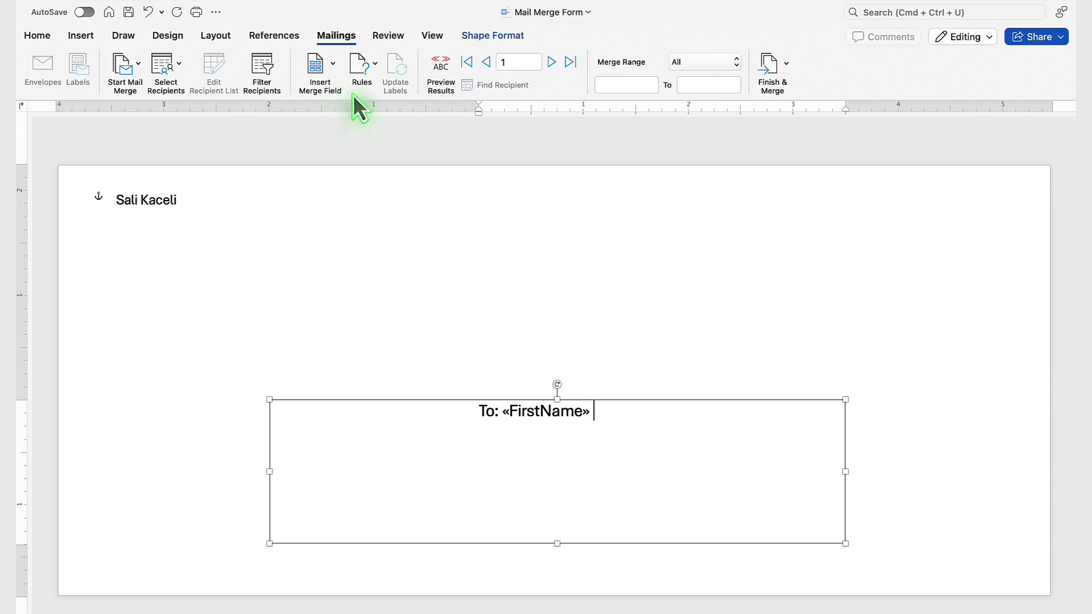
pyautogui.click(333, 67)
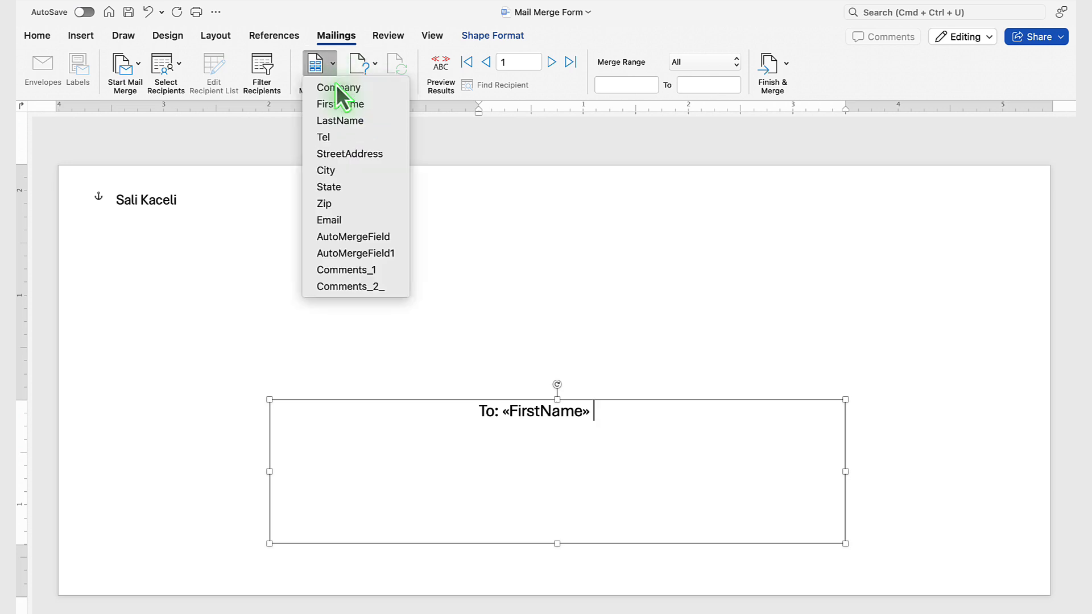
pyautogui.click(359, 120)
pyautogui.press('Return')
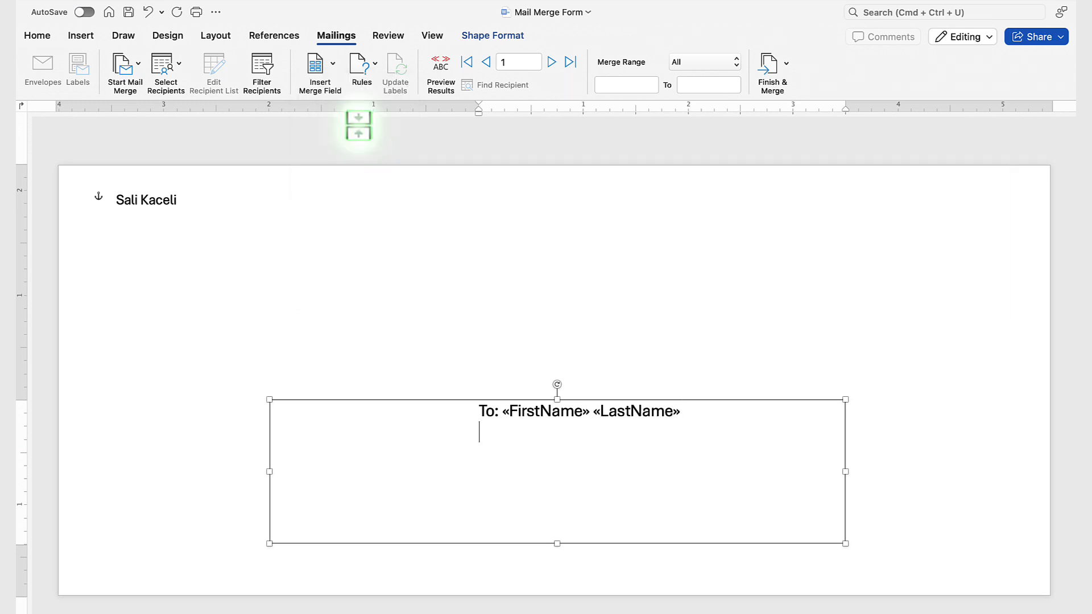
# Put the name fields on their own line under "To:" and complete the address with StreetAddress, then "City, State Zip" merge fields on separate lines.
pyautogui.click(503, 415)
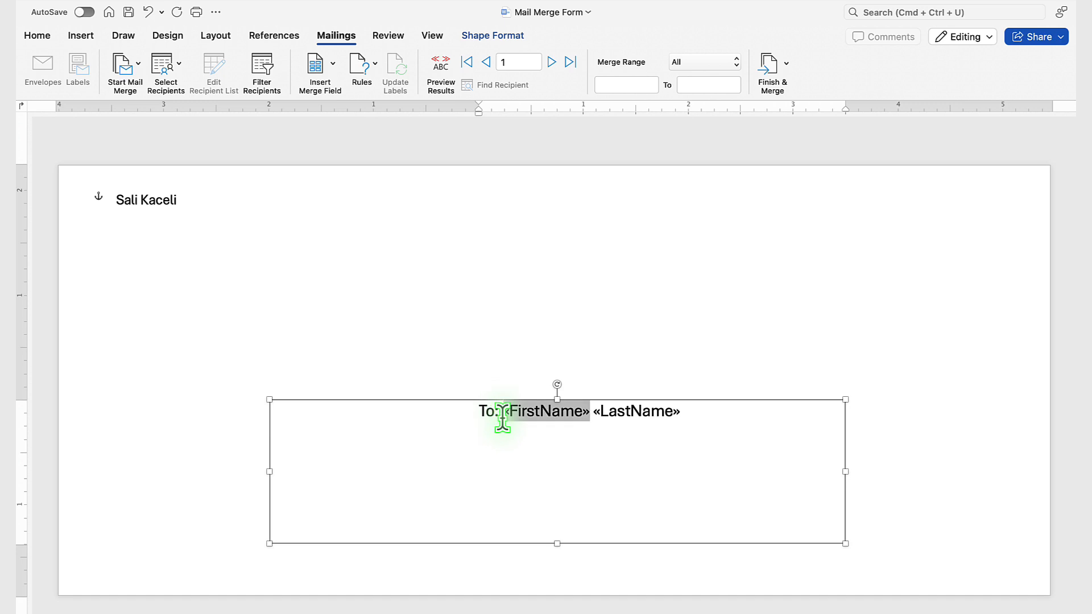
pyautogui.press('Return')
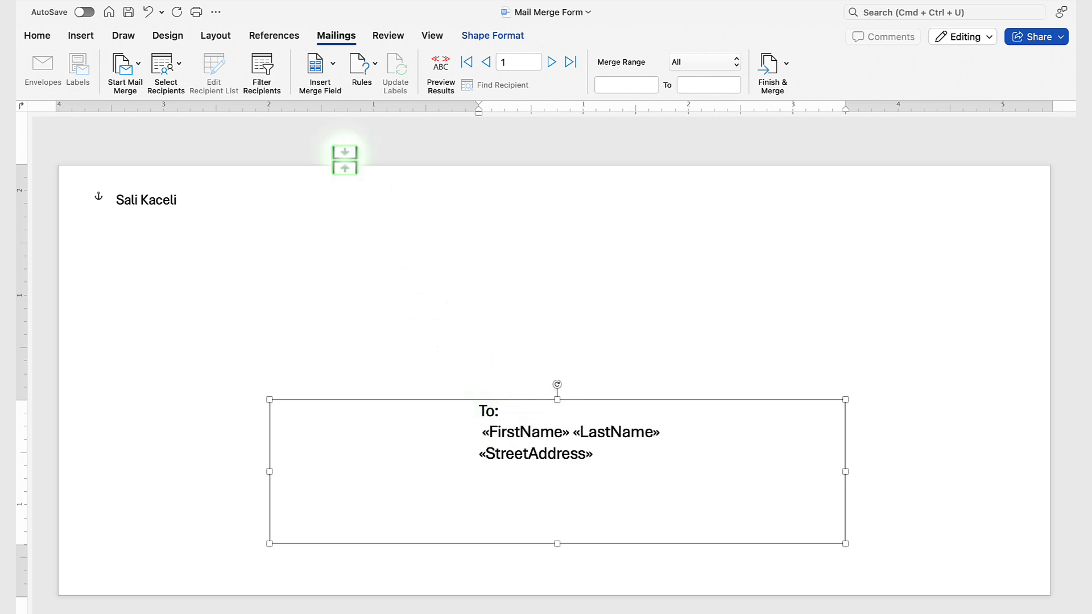
pyautogui.click(306, 74)
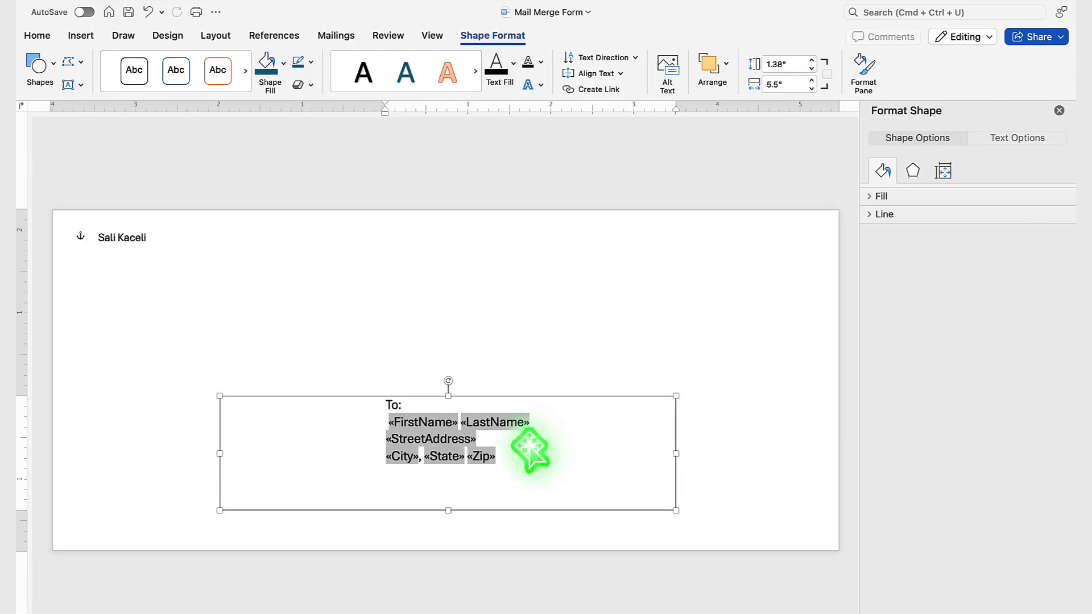
pyautogui.click(1058, 110)
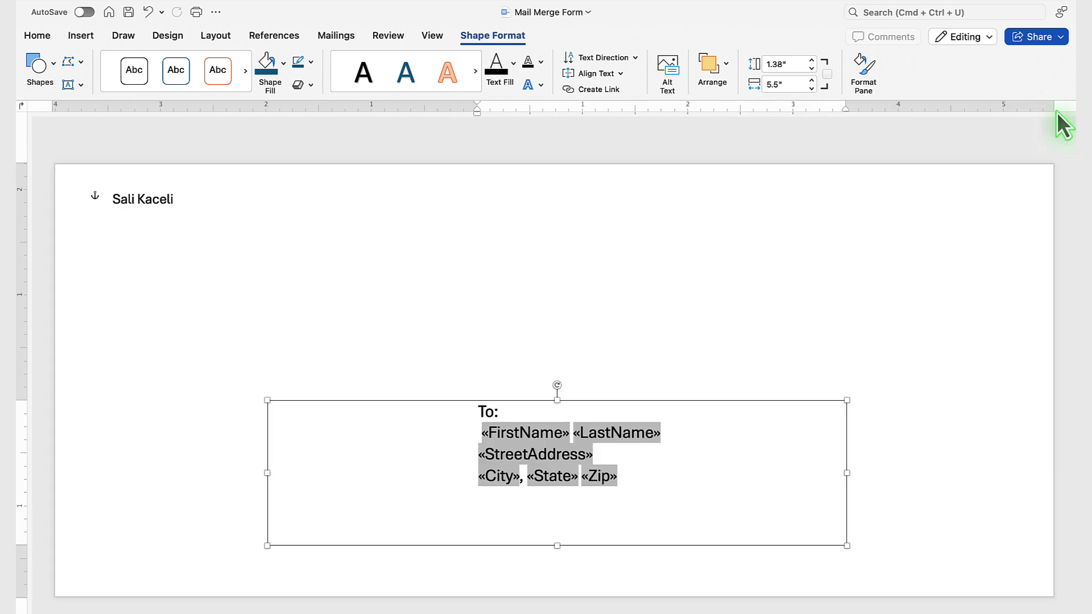
pyautogui.click(426, 292)
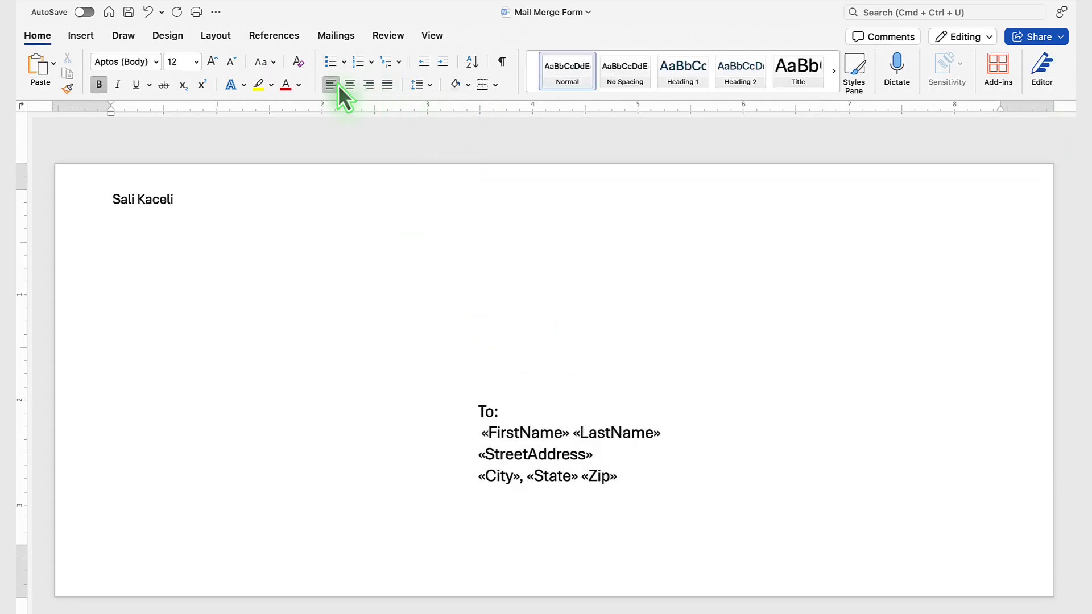
# Preview the merged envelopes with real recipient data and step through the records up to record 10.
pyautogui.click(337, 36)
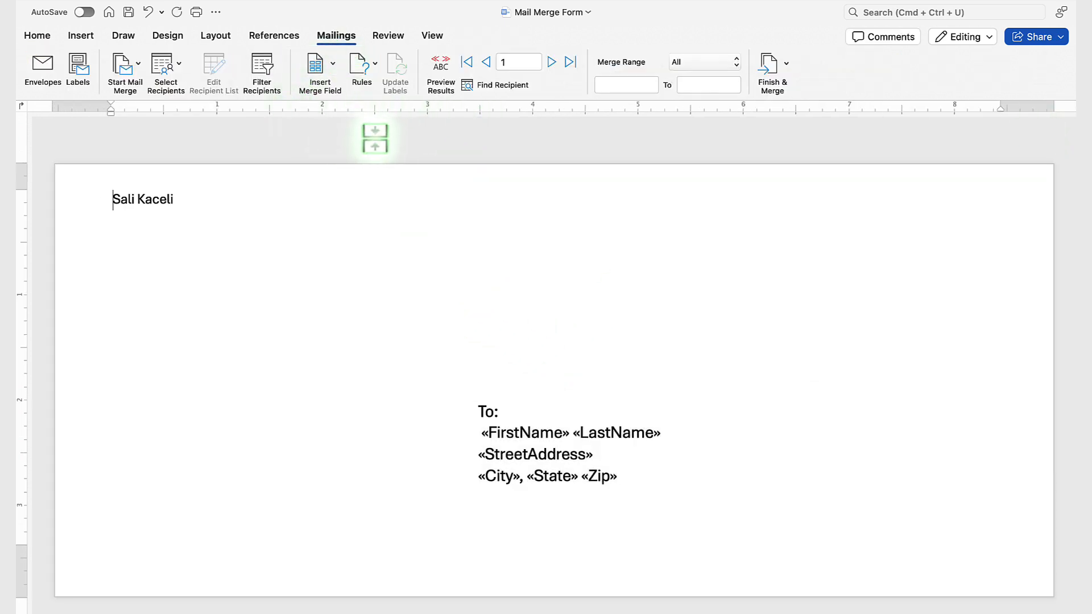
pyautogui.click(440, 74)
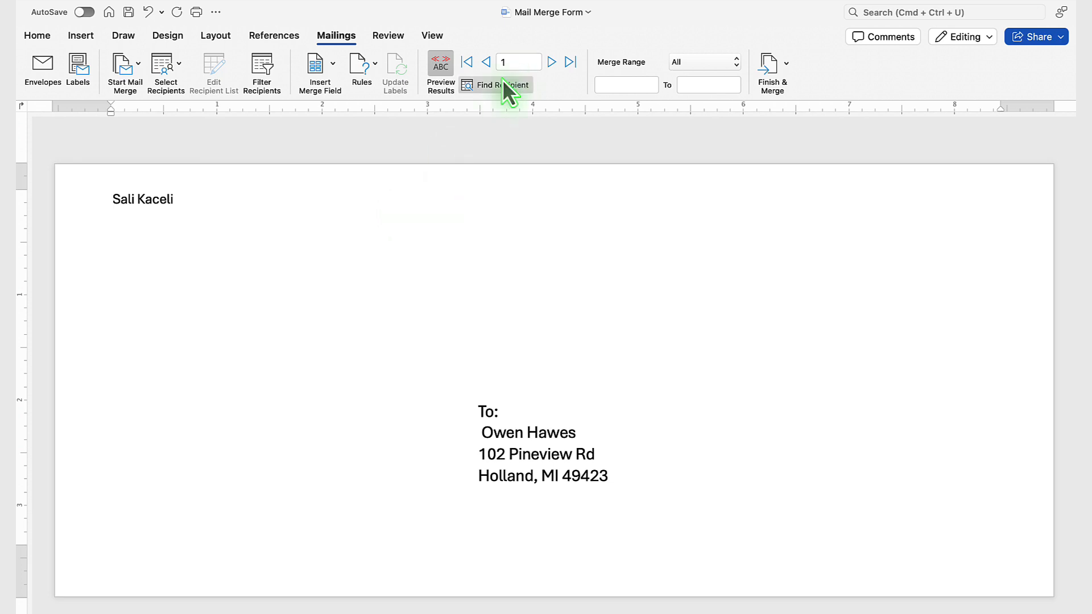
pyautogui.click(551, 62)
pyautogui.click(551, 62)
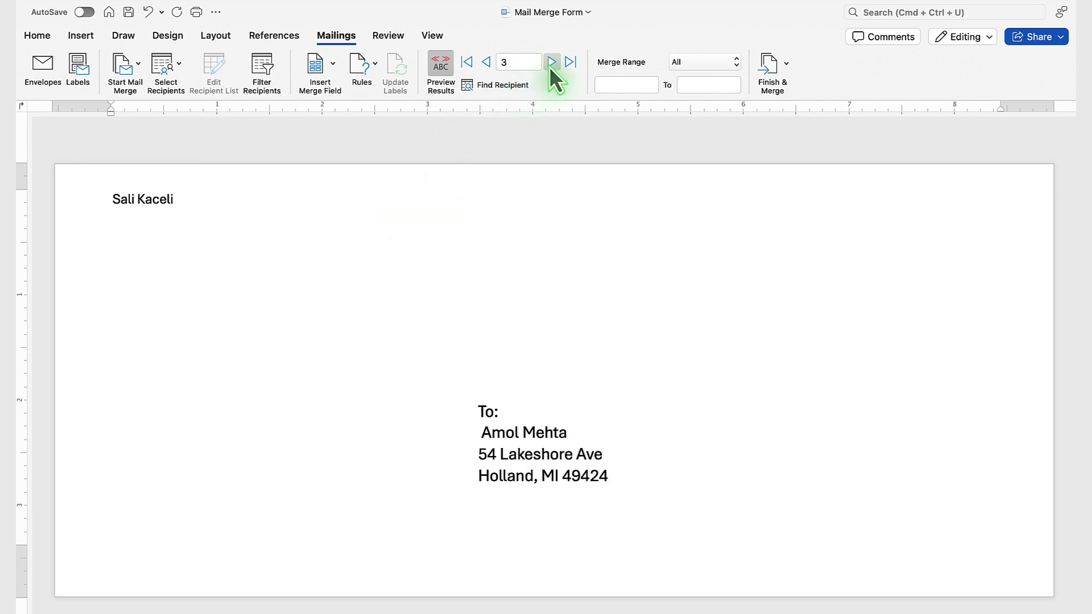
pyautogui.click(551, 62)
pyautogui.click(550, 62)
pyautogui.click(550, 62)
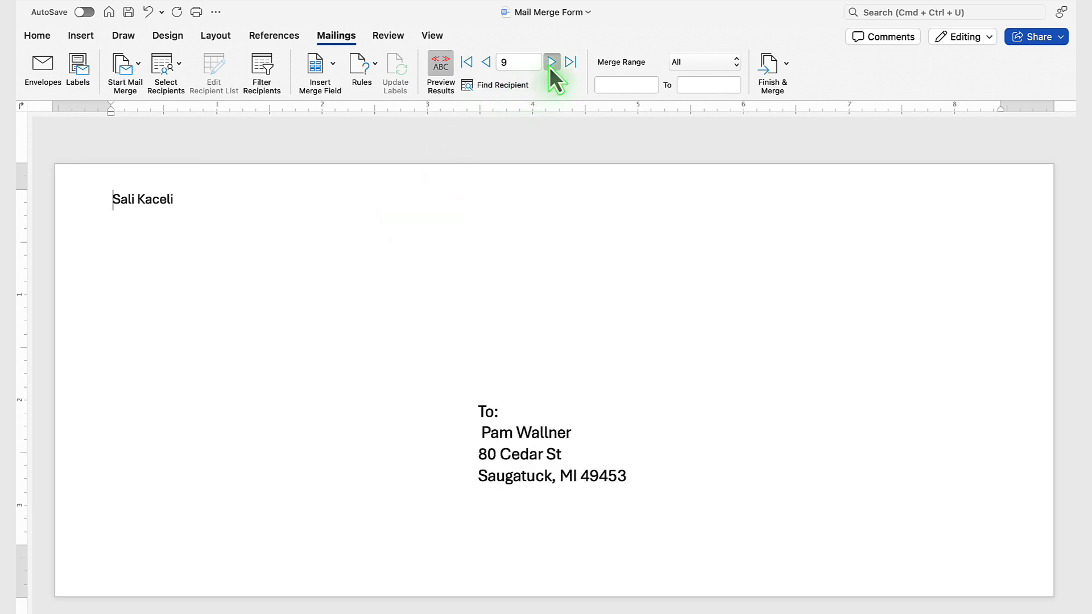
pyautogui.click(551, 62)
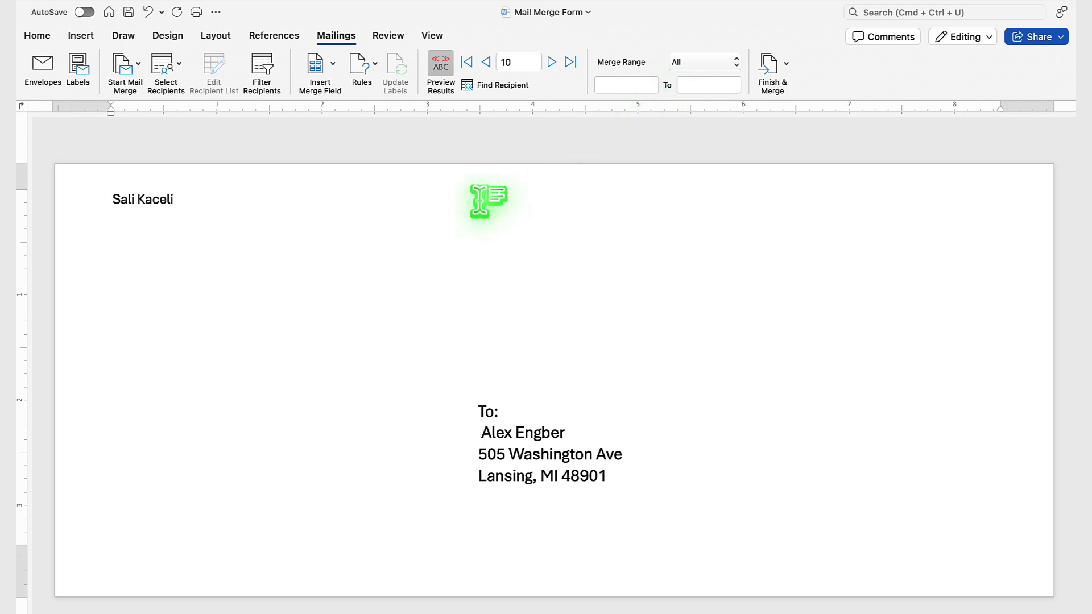
# Finish the merge of all records into a new document of individual envelopes and look through its pages.
pyautogui.click(787, 69)
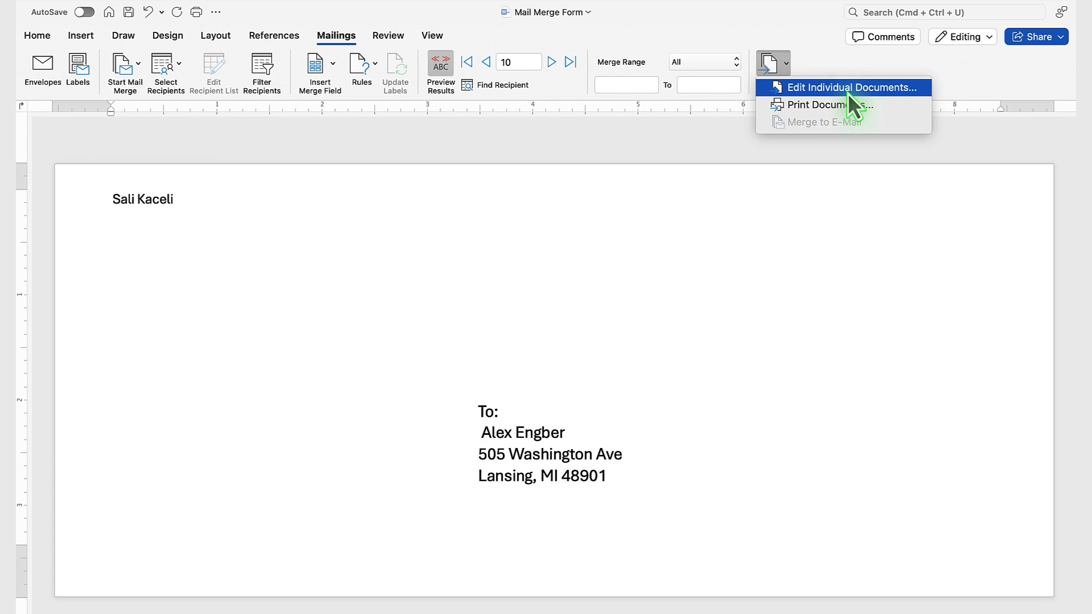
pyautogui.click(812, 91)
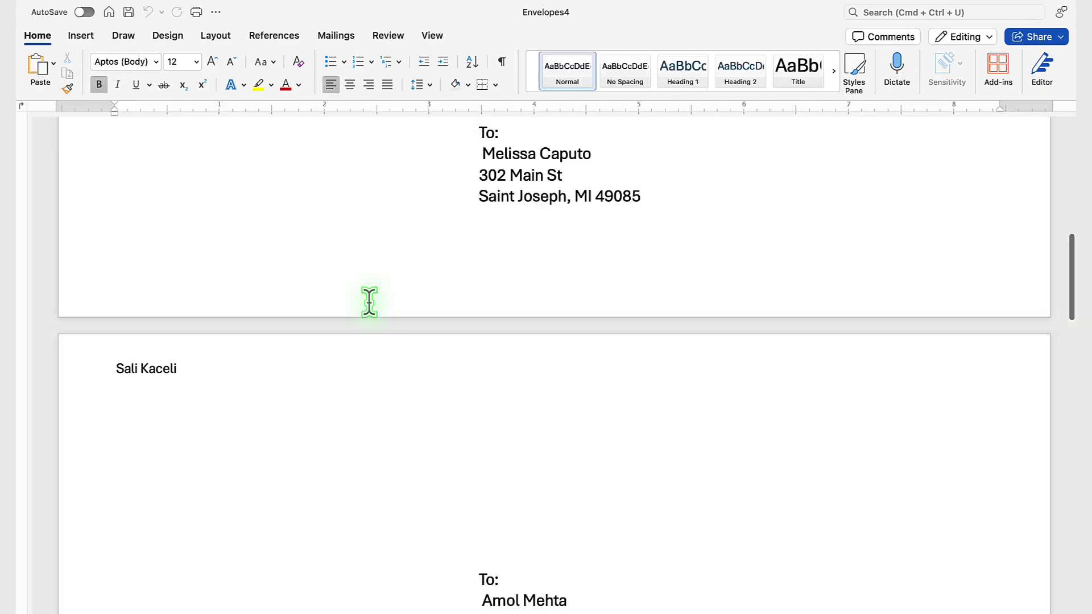
pyautogui.scroll(-15, 368, 302)
pyautogui.scroll(-20, 370, 308)
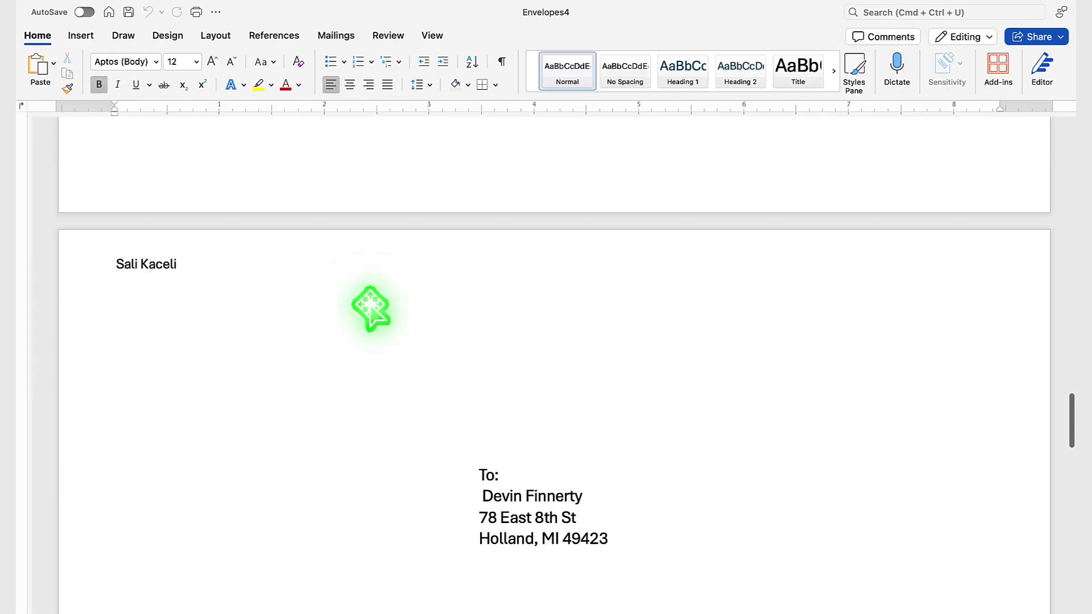
# Look through the remaining merged envelope pages, and close the Envelopes4 document without saving it.
pyautogui.scroll(-20, 369, 301)
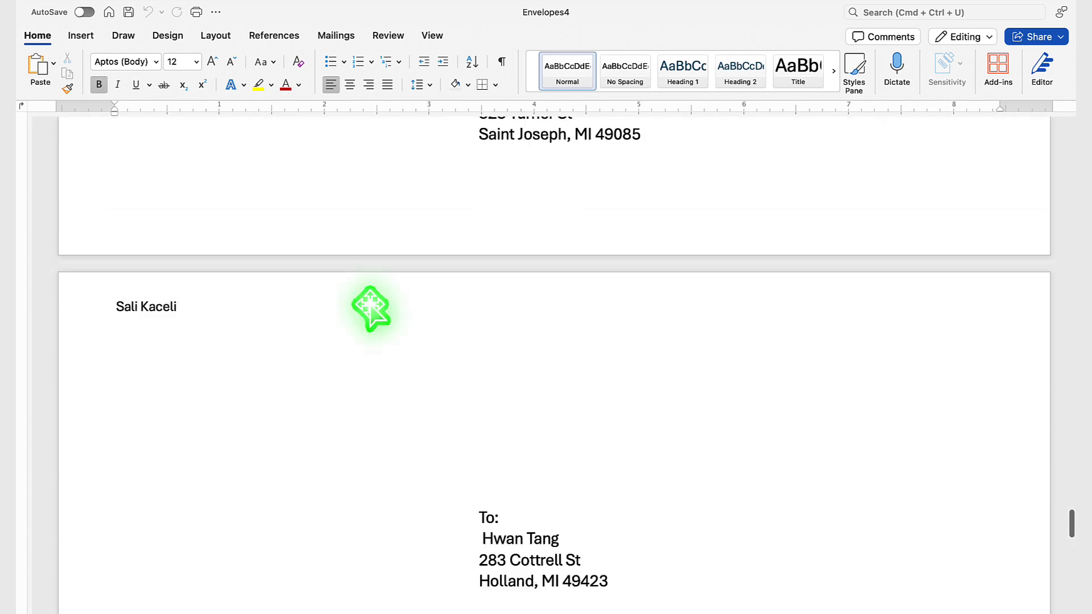
pyautogui.scroll(-20, 371, 291)
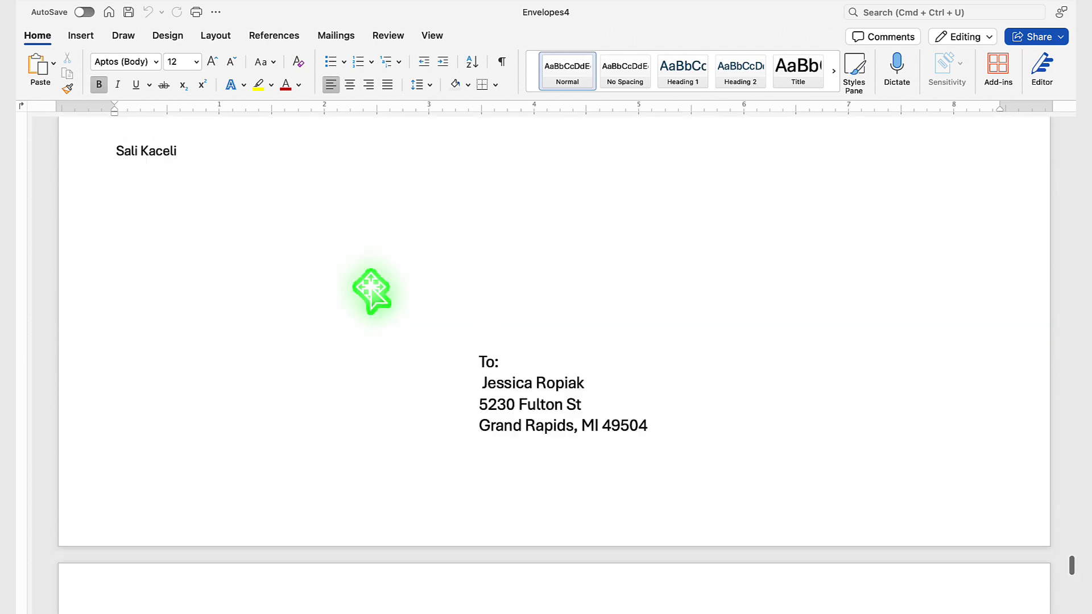
pyautogui.scroll(-5, 370, 291)
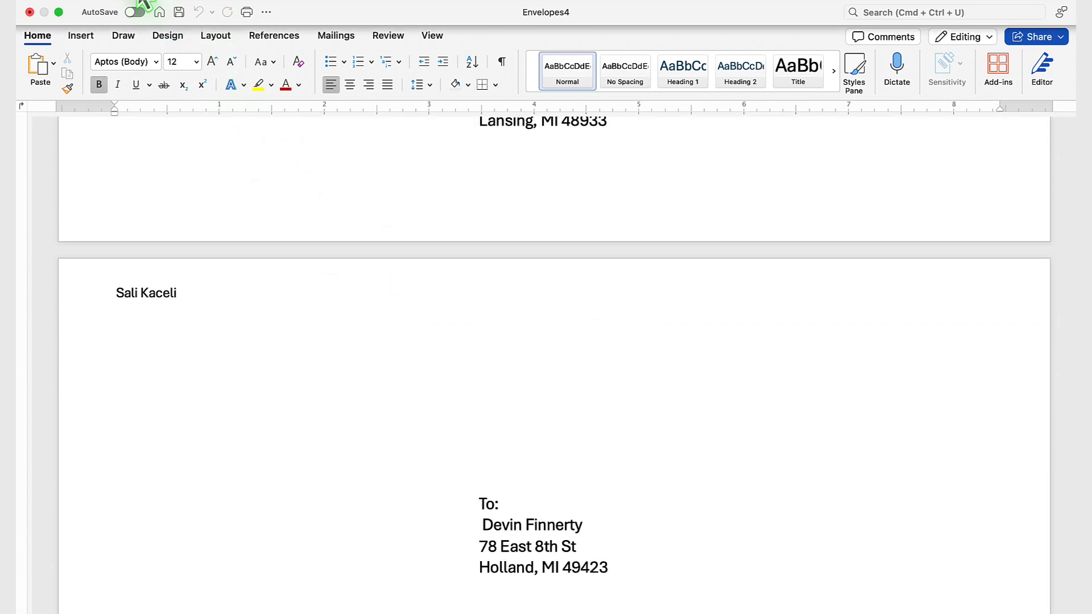
pyautogui.click(105, 3)
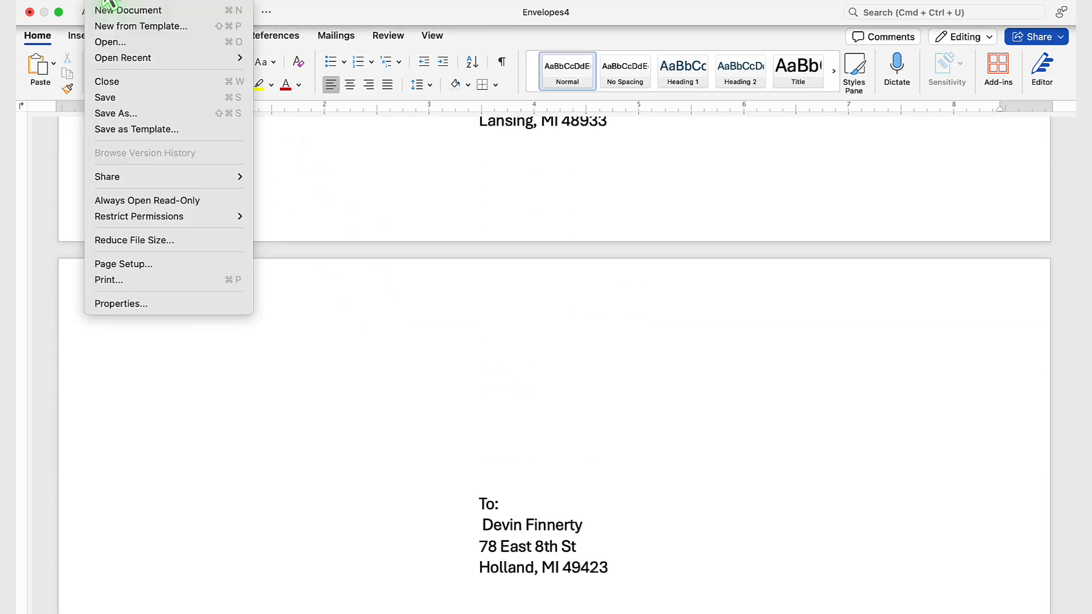
pyautogui.click(118, 83)
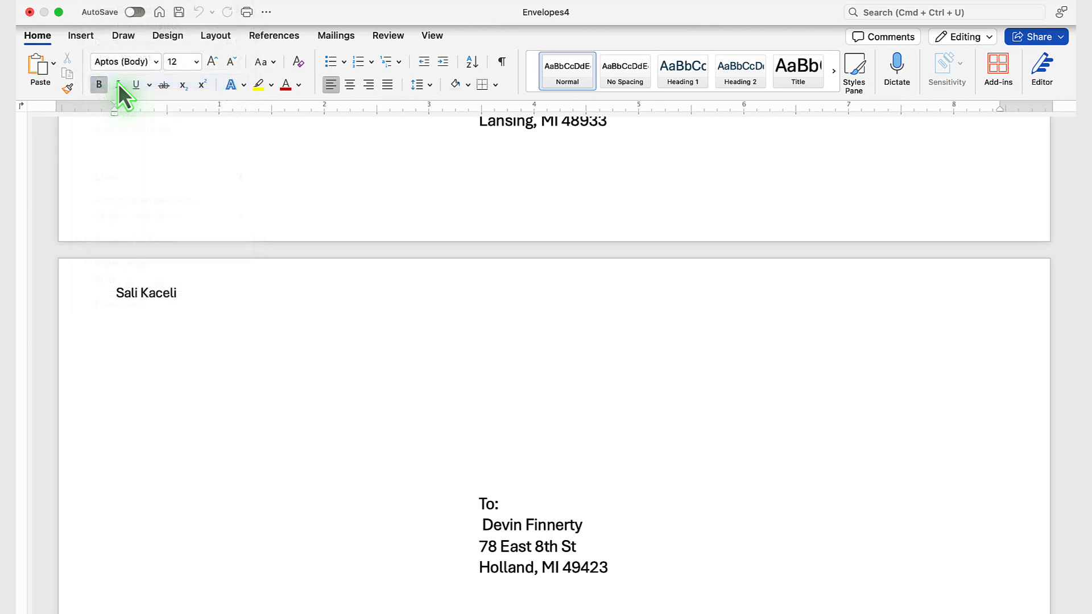
pyautogui.click(357, 436)
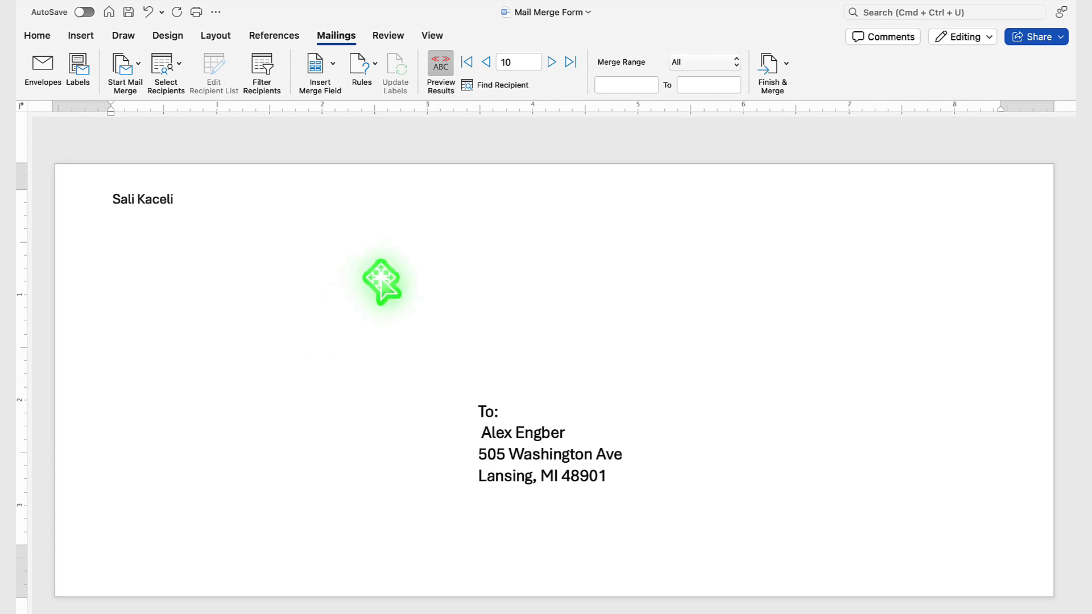
# Turn off the recipient preview so the envelope shows its merge fields, and save the Mail Merge Form document.
pyautogui.click(444, 69)
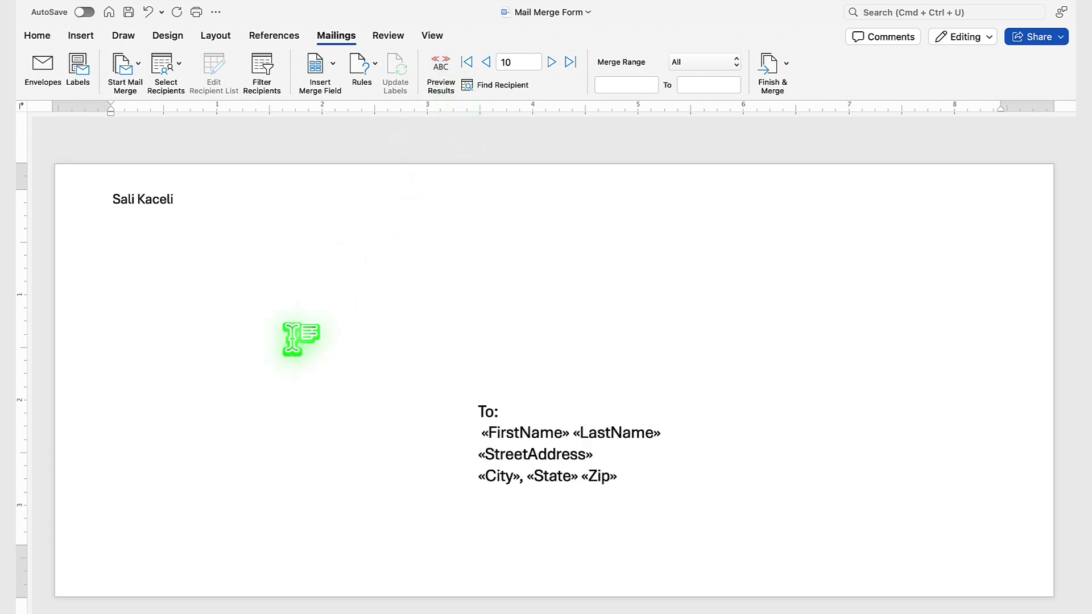
pyautogui.click(106, 3)
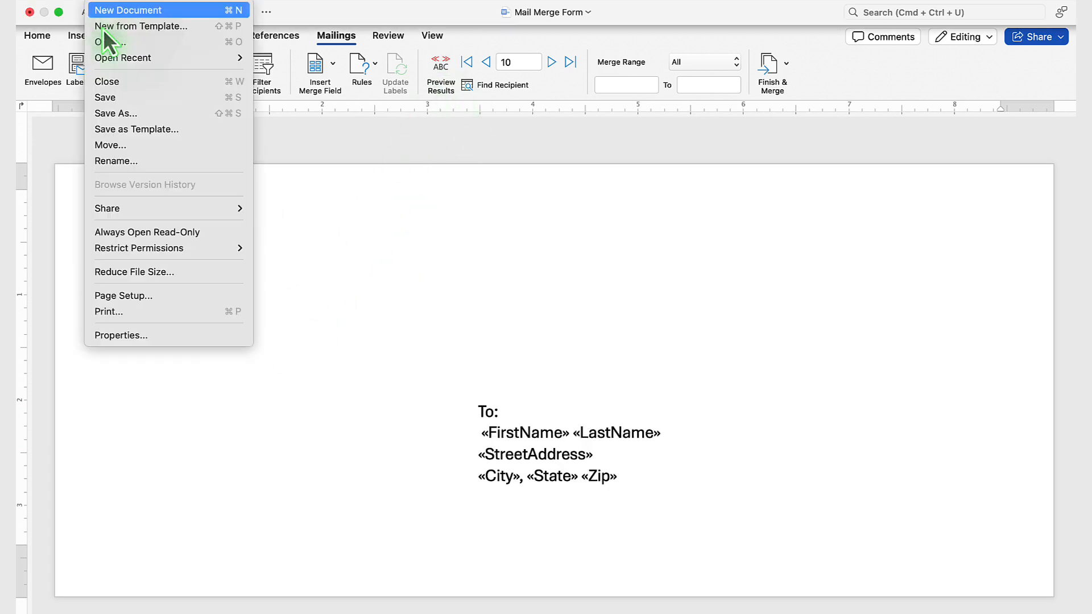
pyautogui.click(107, 97)
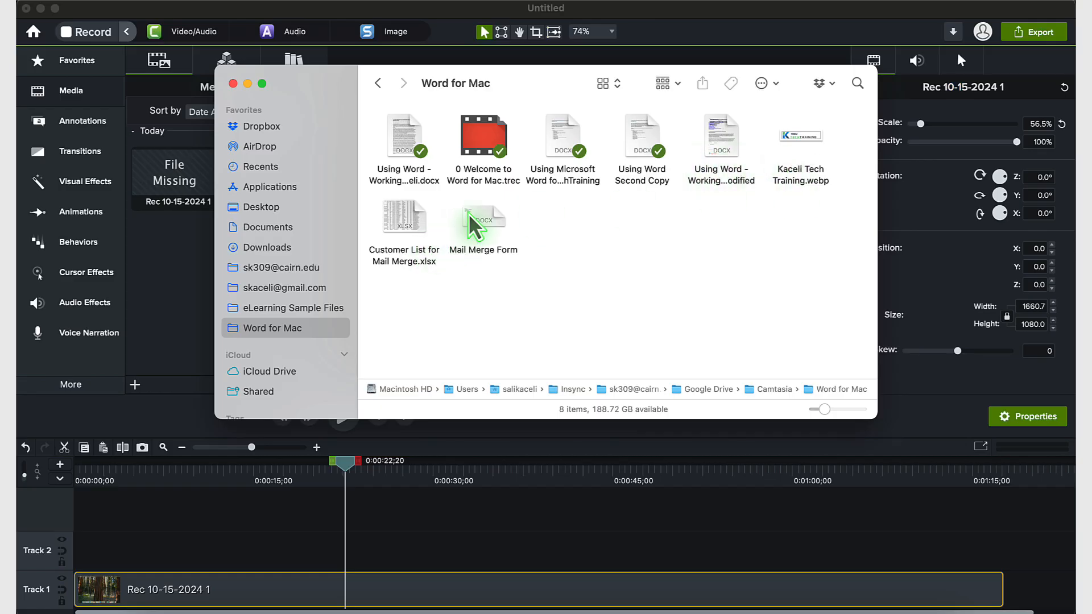
# Reopen Mail Merge Form from the Word for Mac folder, allowing the Excel Workbook text converter and accepting the cell range.
pyautogui.doubleClick(480, 224)
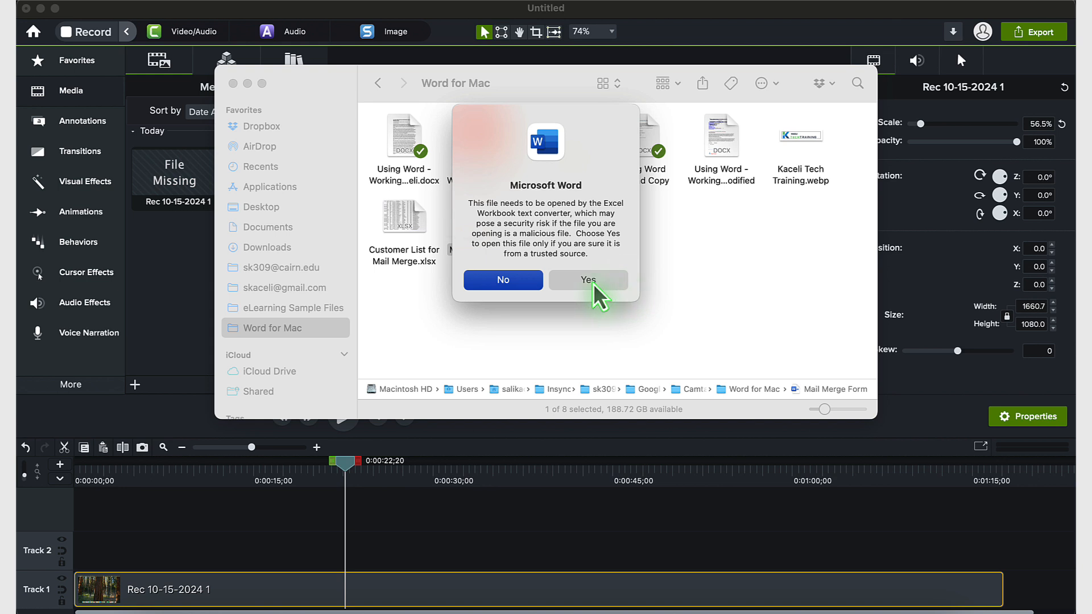
pyautogui.click(591, 282)
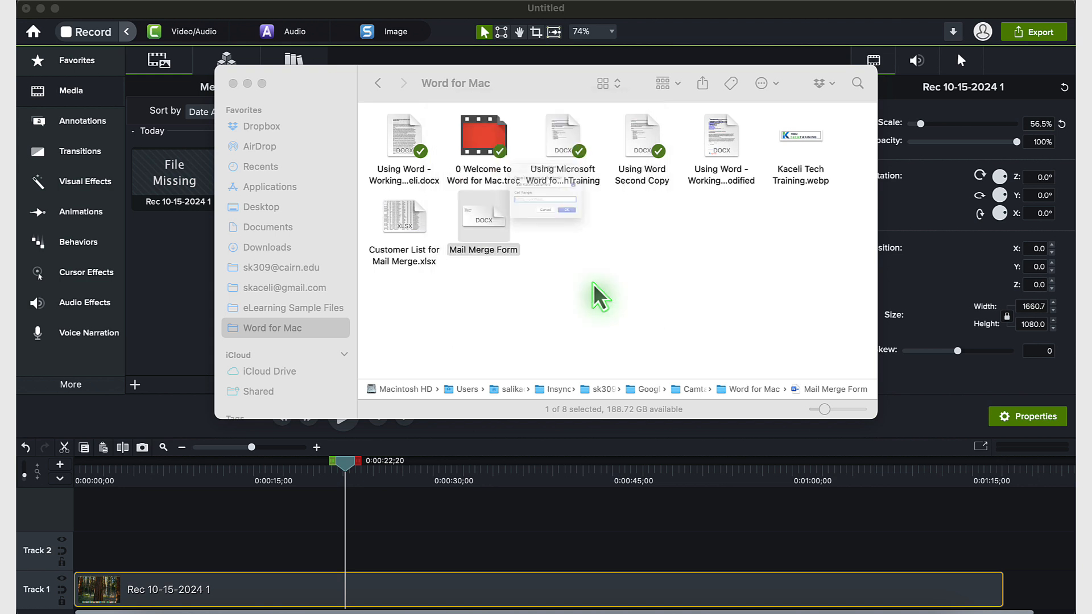
pyautogui.click(604, 244)
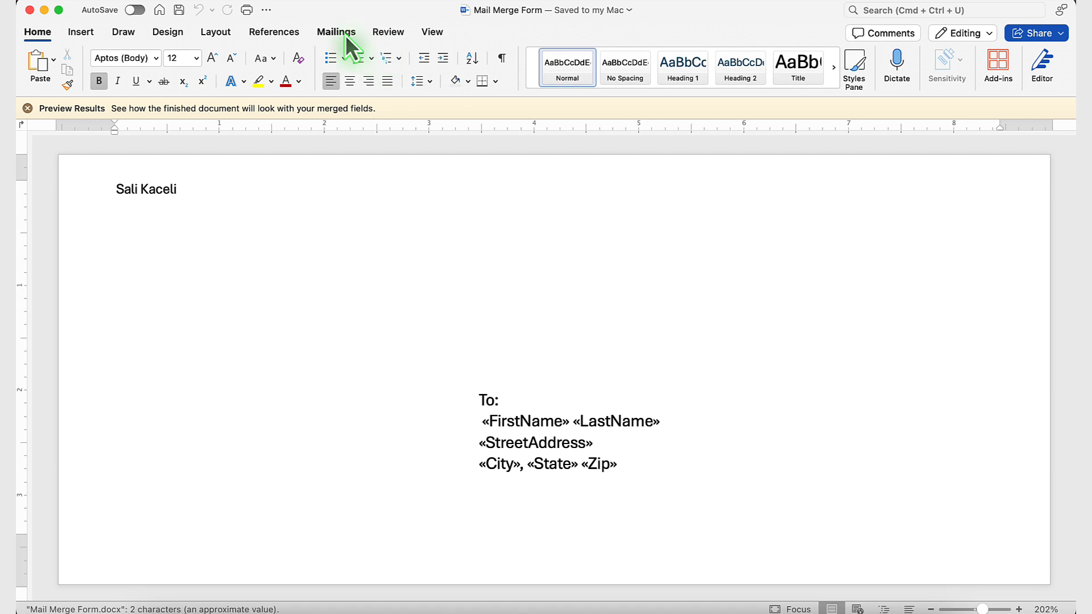
# Preview the reopened envelope form with real recipient data and step through the records up to record 18.
pyautogui.click(346, 35)
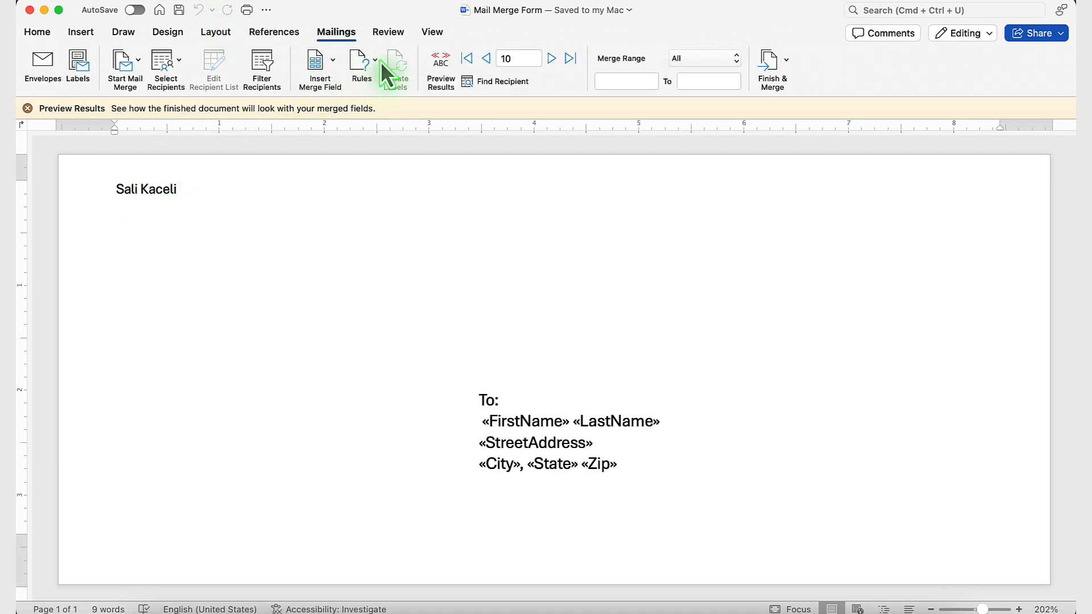
pyautogui.click(438, 68)
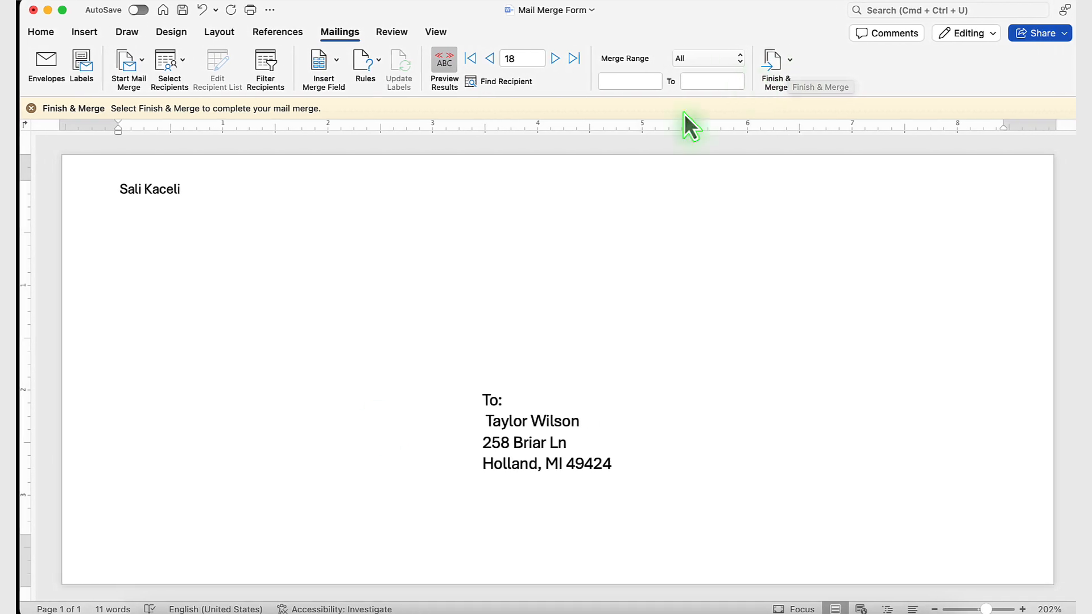
pyautogui.click(658, 613)
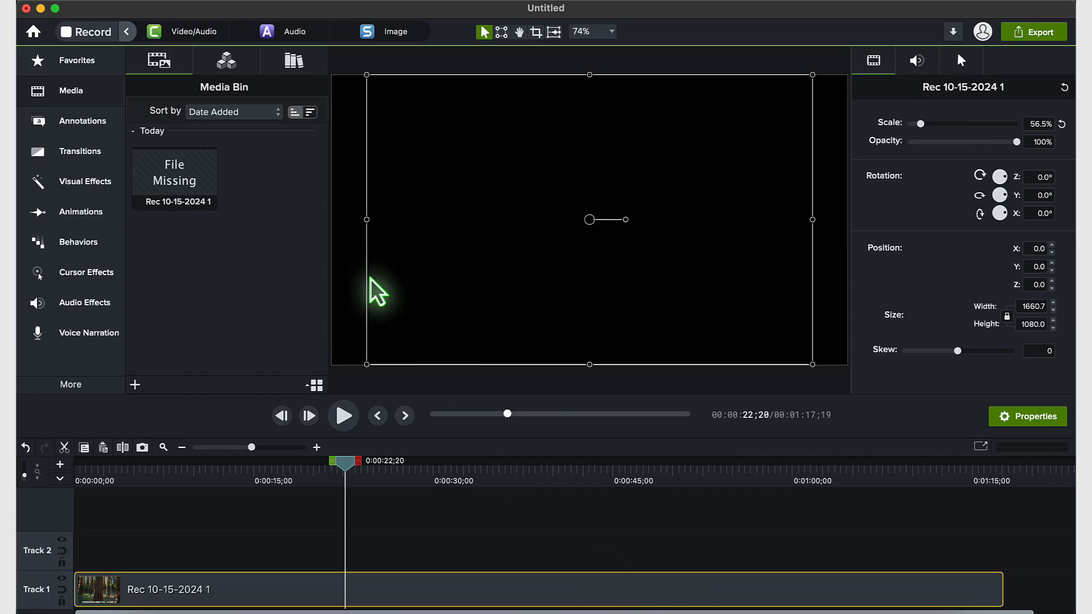